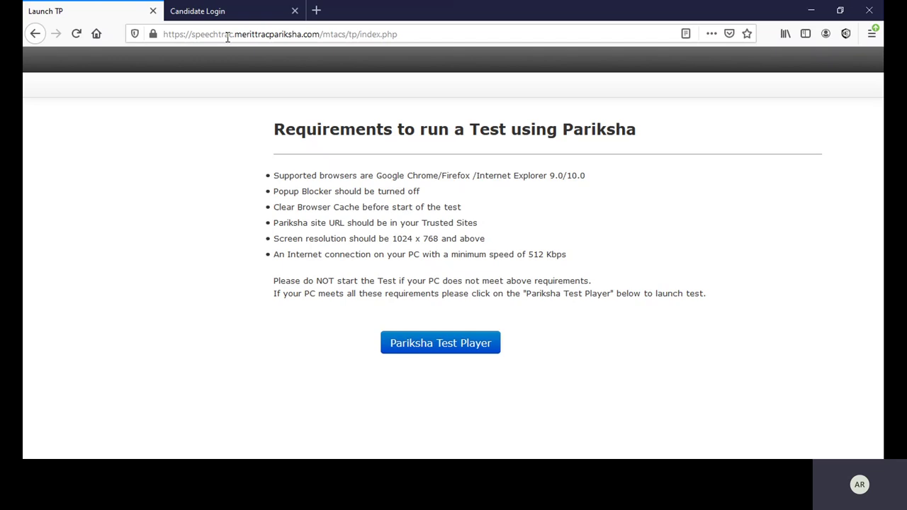
Step: Reload the test requirements page from the browser's address bar
left_click(227, 34)
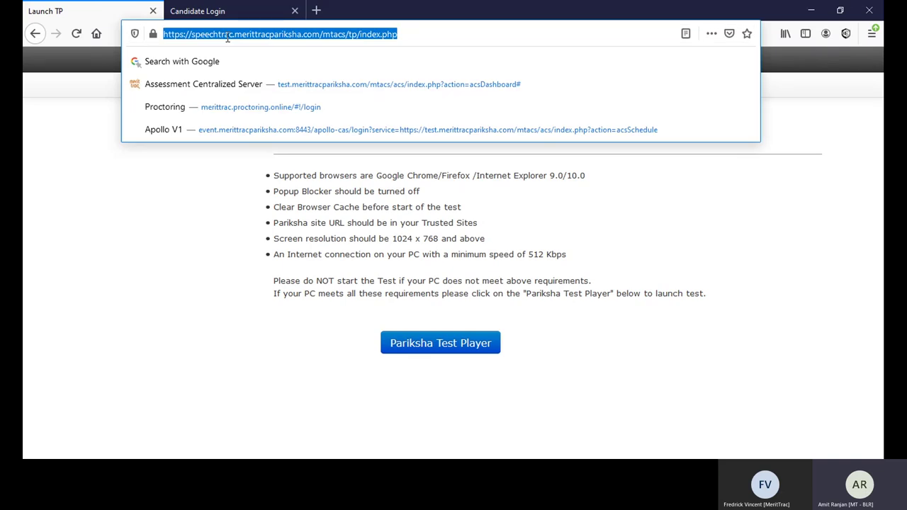
left_click(411, 38)
left_click_drag(411, 38, 157, 38)
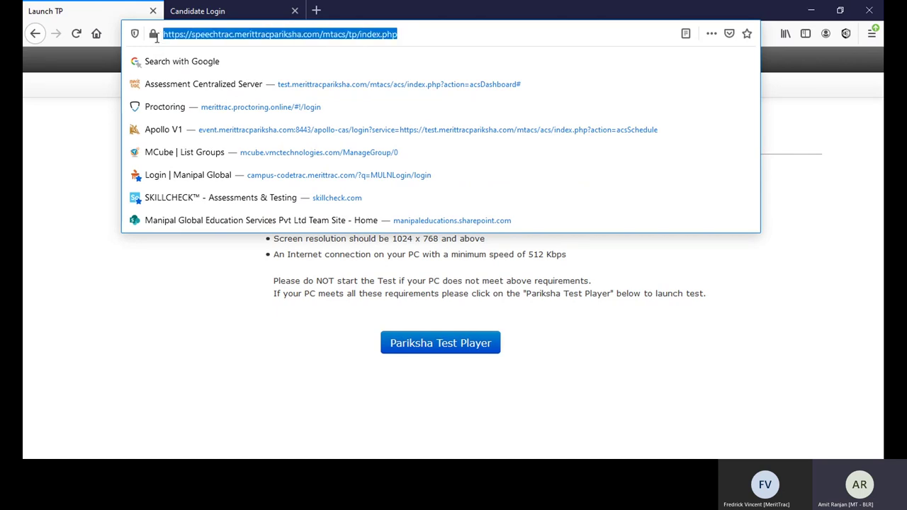
left_click(399, 34)
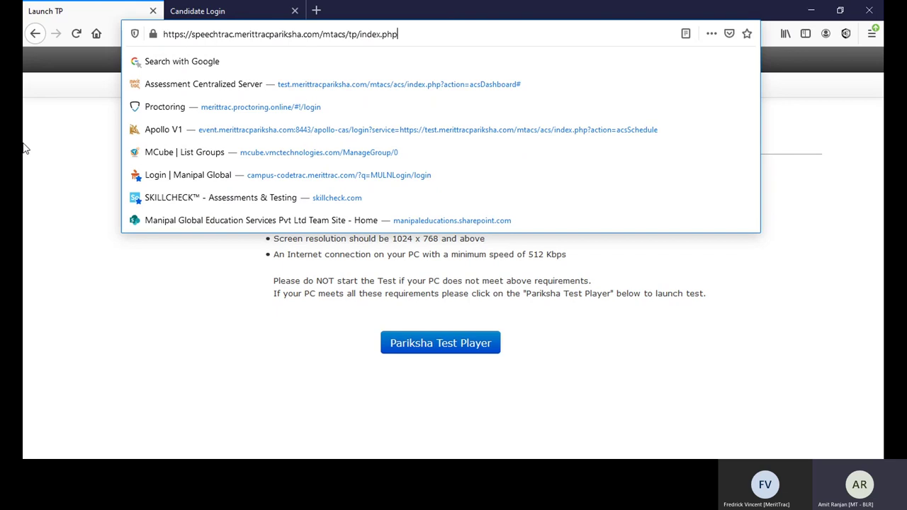
left_click(451, 7)
left_click(420, 33)
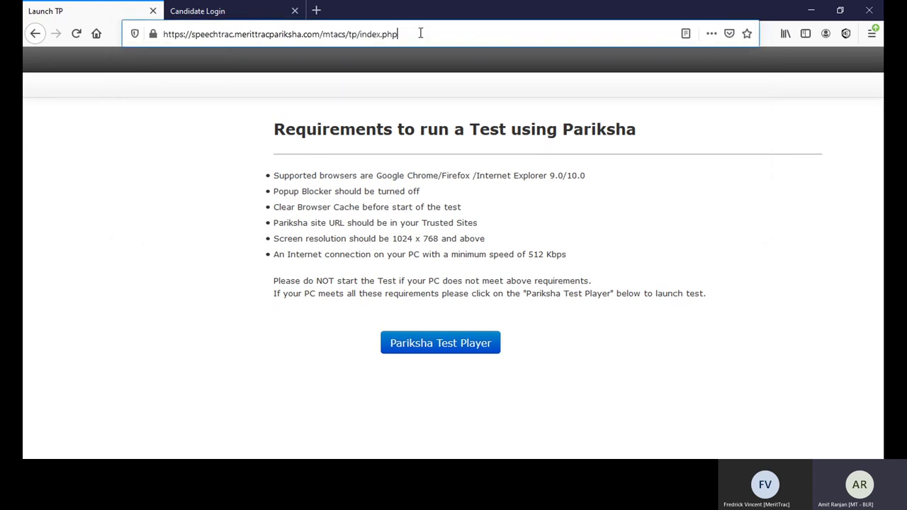
left_click(420, 33)
key("Return")
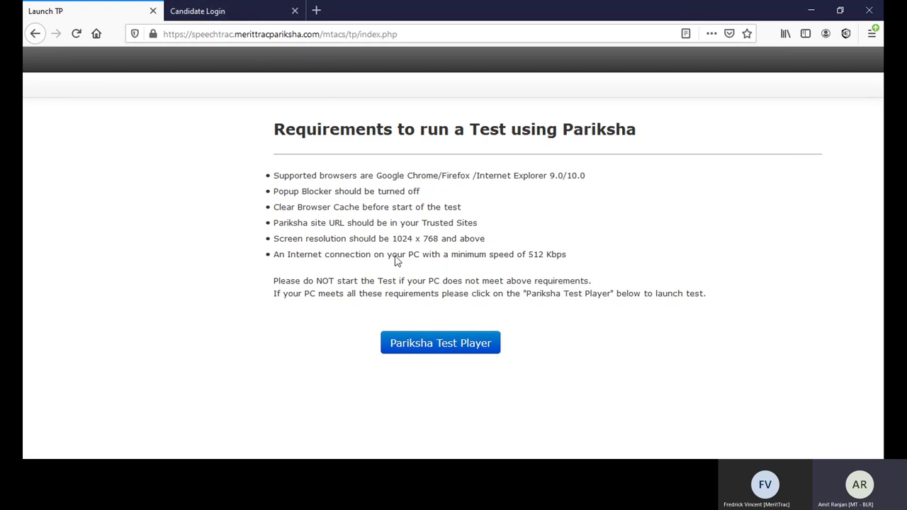
Step: Launch the Pariksha test player and sign in with the pasted login ID and password, confirming attendance
left_click(427, 348)
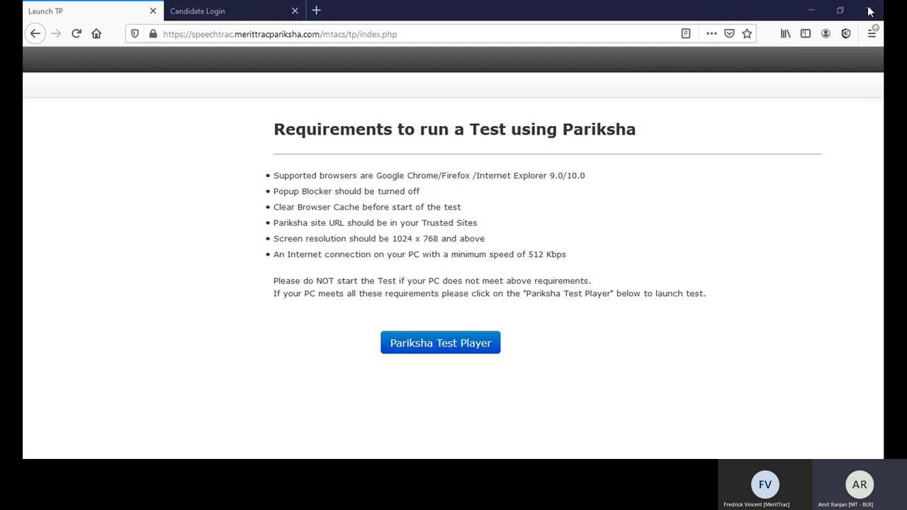
left_click(266, 10)
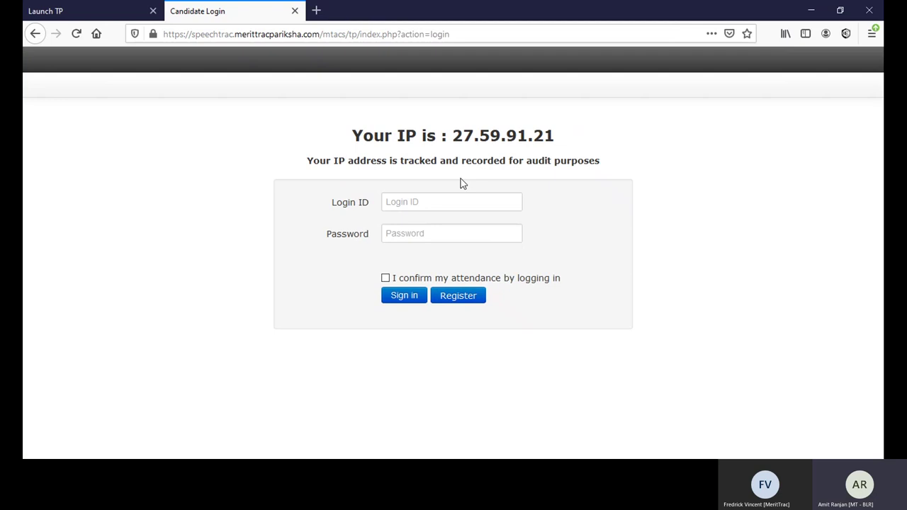
left_click(402, 205)
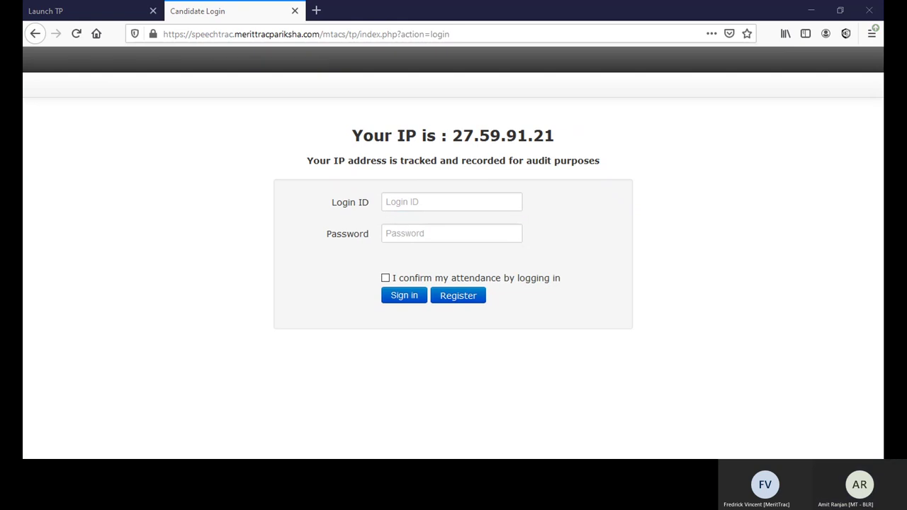
left_click(439, 207)
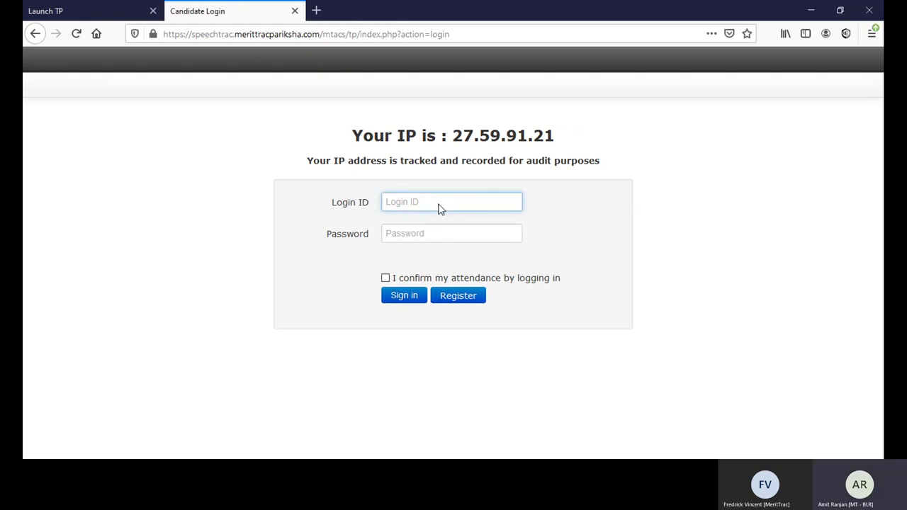
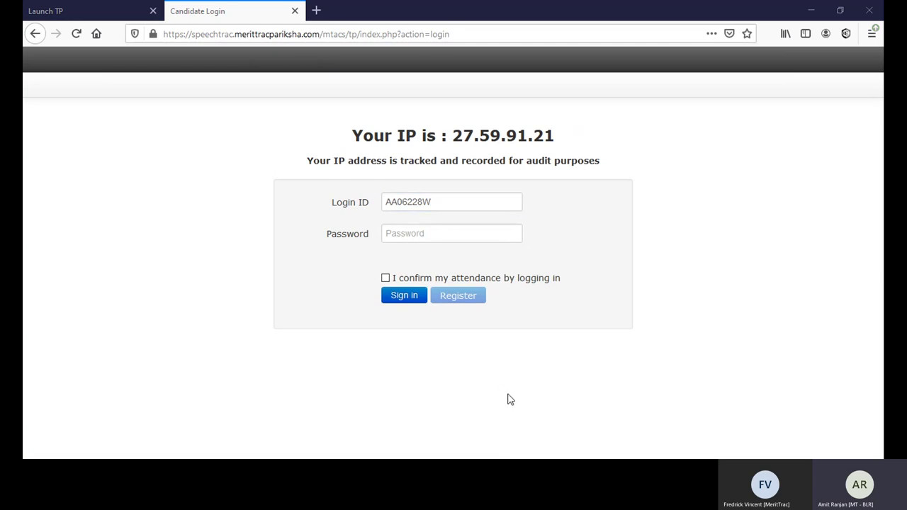
left_click(487, 376)
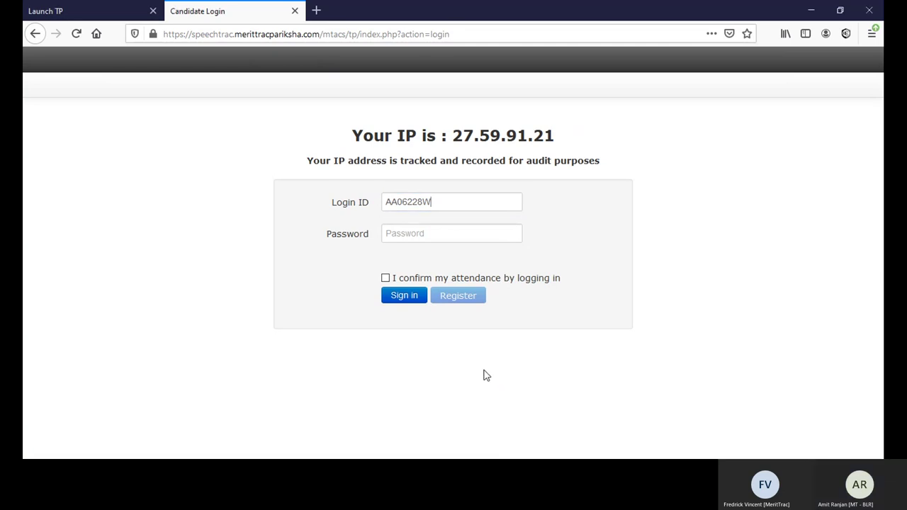
left_click(440, 235)
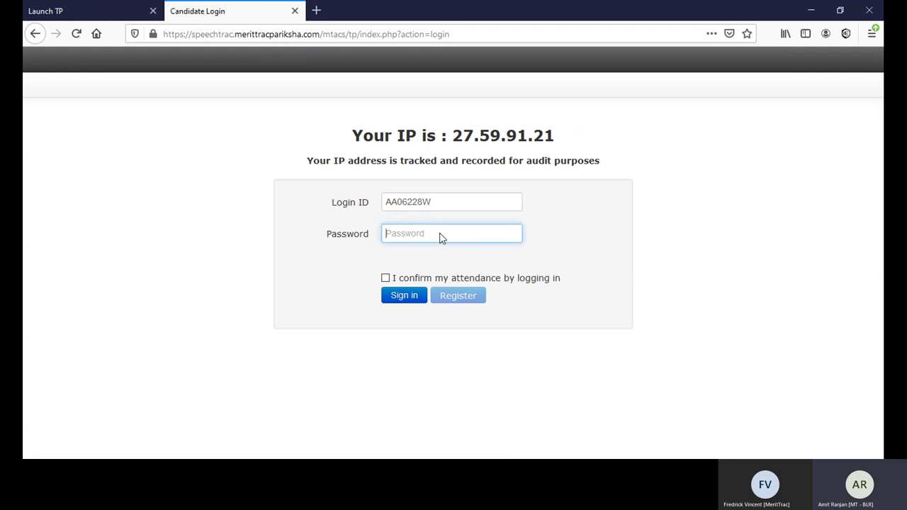
key("ctrl+v")
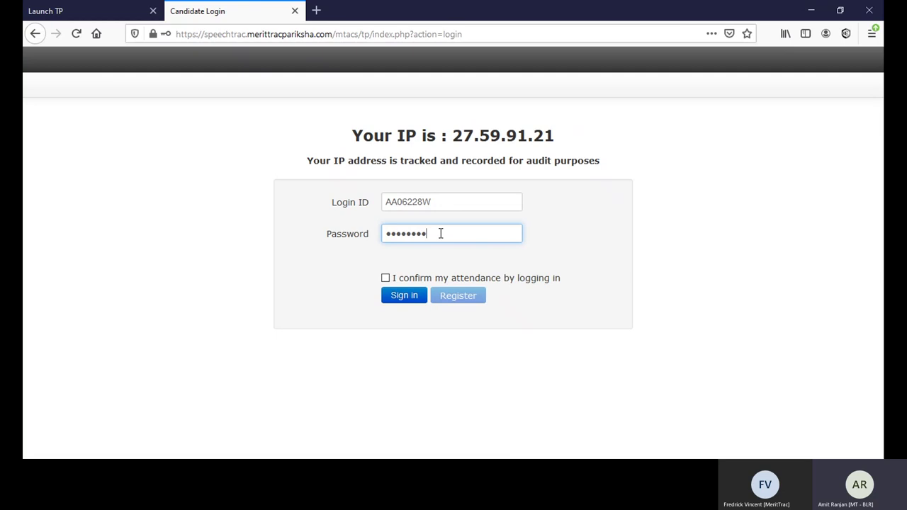
left_click(391, 279)
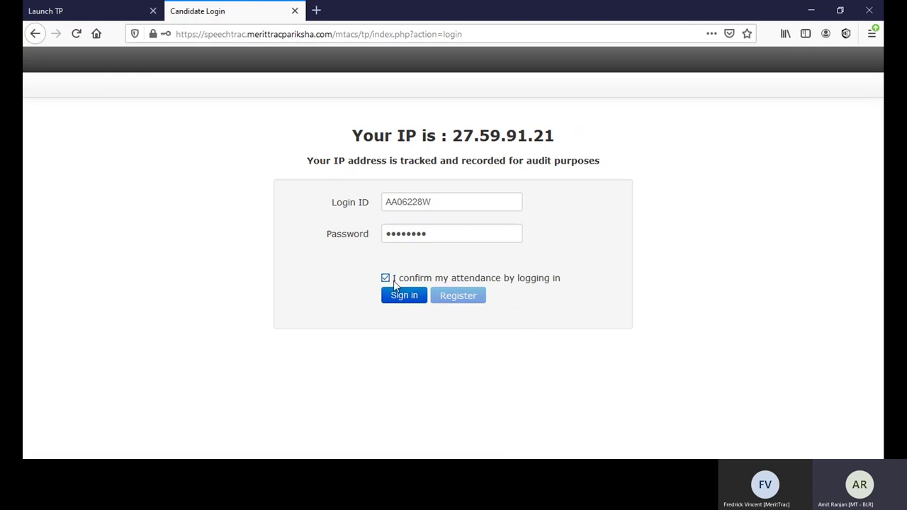
left_click(416, 296)
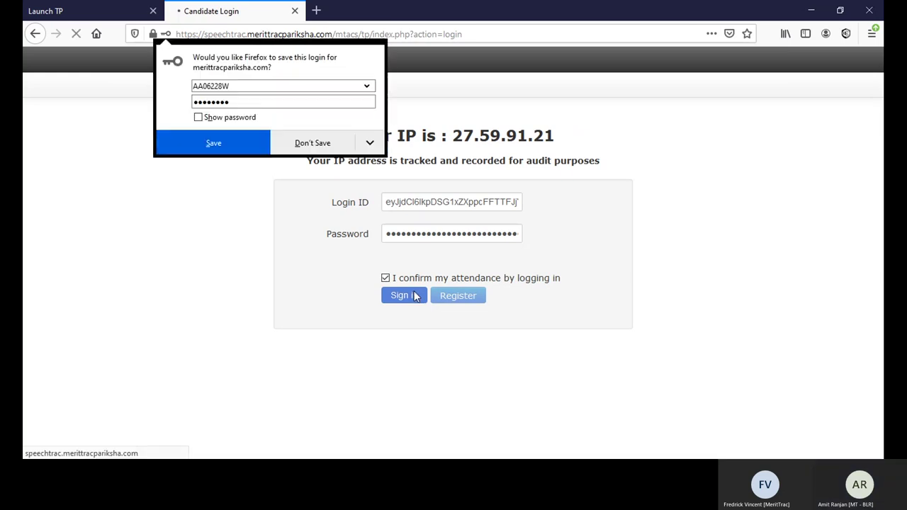
Step: Decline Firefox's save-login prompt and sign in with the corrected login ID and password, confirming attendance
left_click(317, 143)
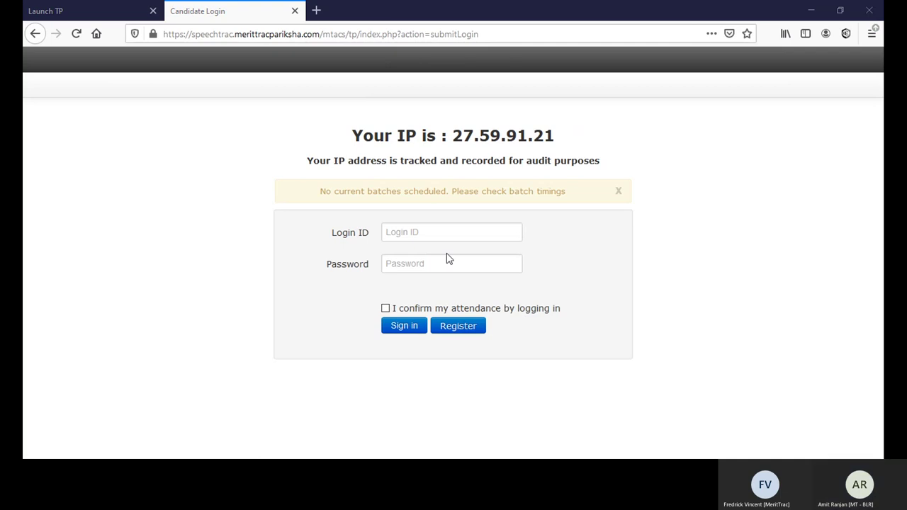
left_click(431, 225)
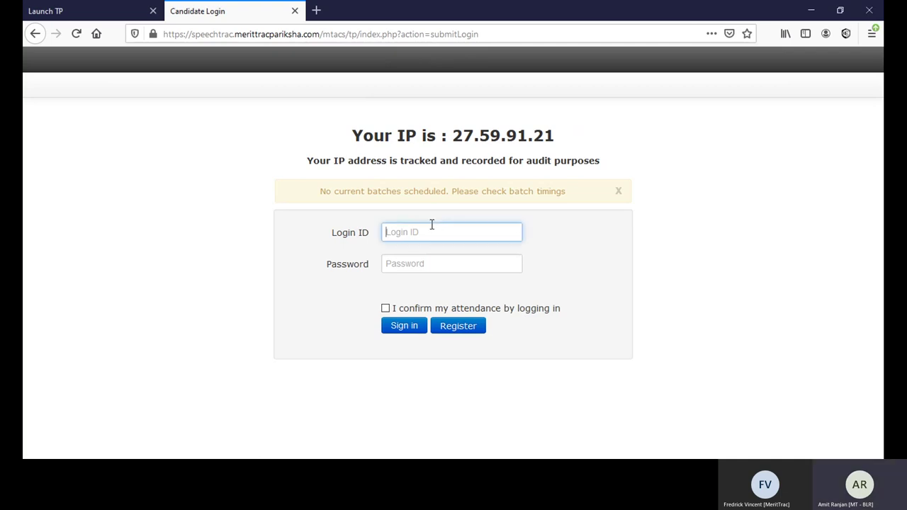
key("ctrl+v")
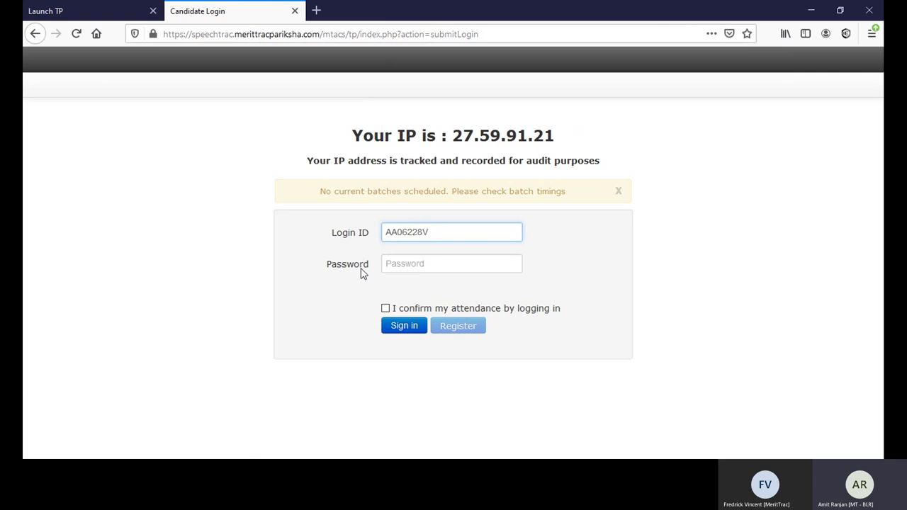
left_click(361, 271)
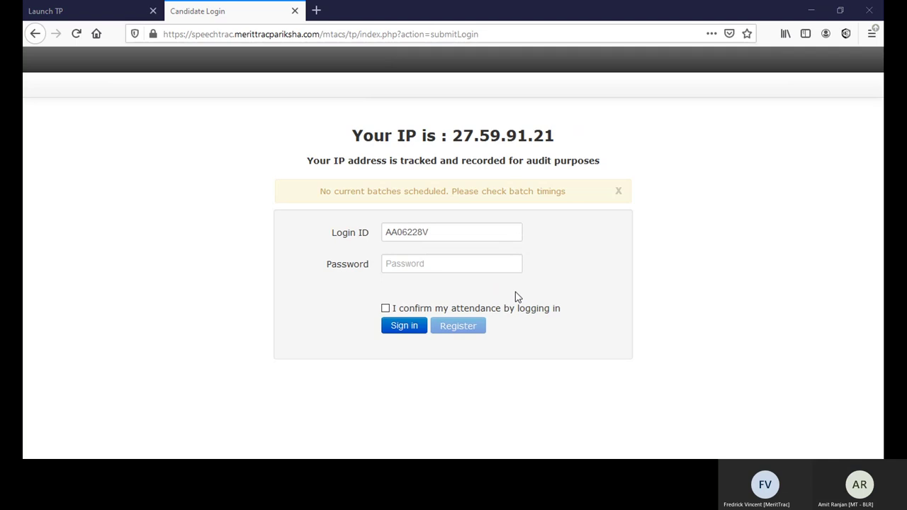
left_click(468, 265)
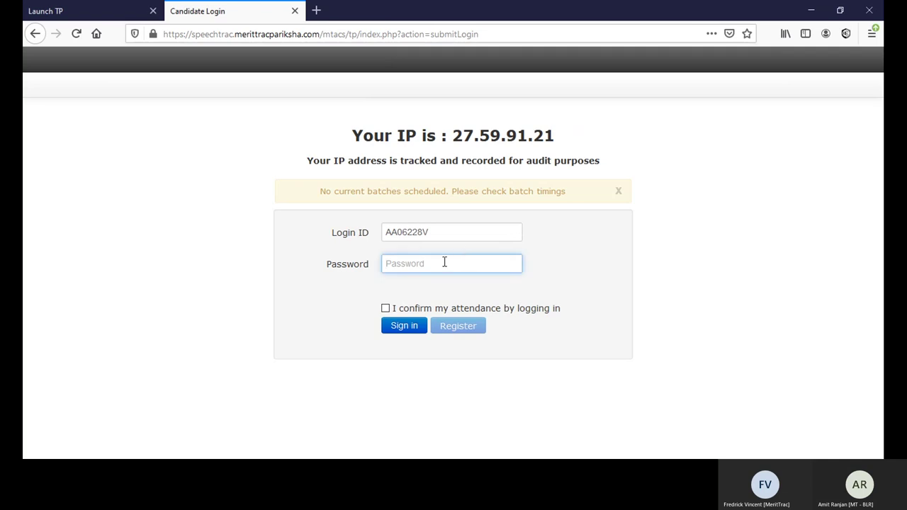
key("ctrl+v")
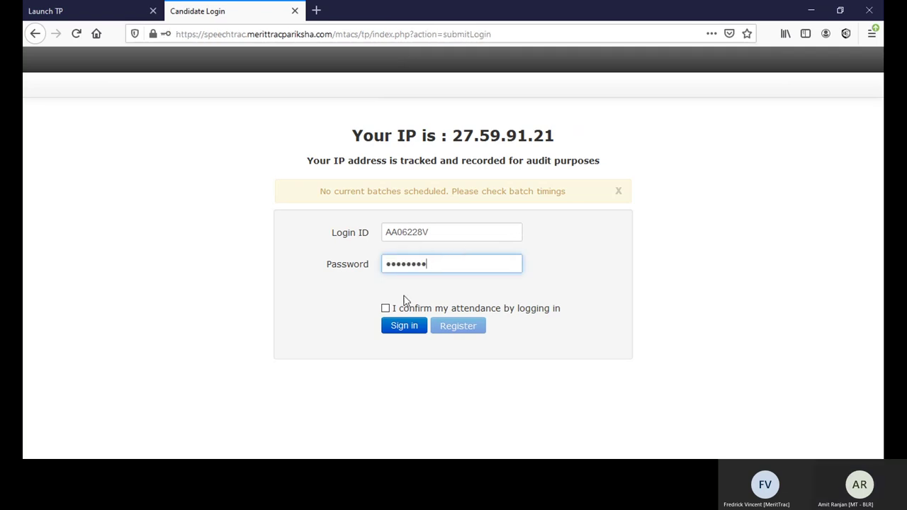
left_click(386, 309)
left_click(405, 327)
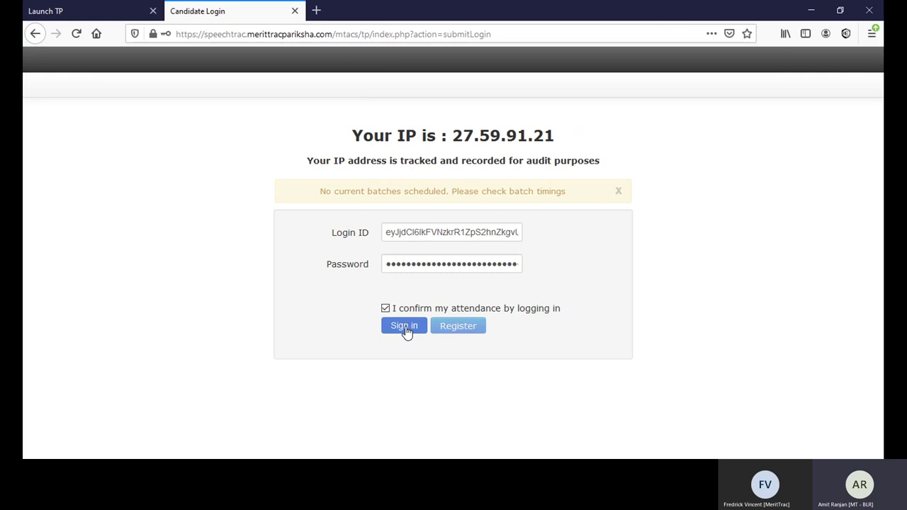
Step: Open the details form and enter 'dummy' as the candidate's name
left_click(405, 329)
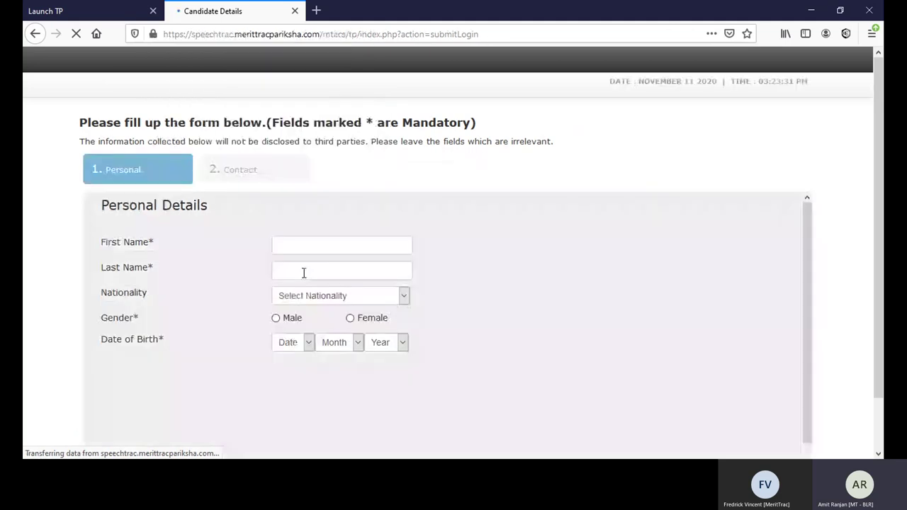
left_click(332, 251)
type("dummy")
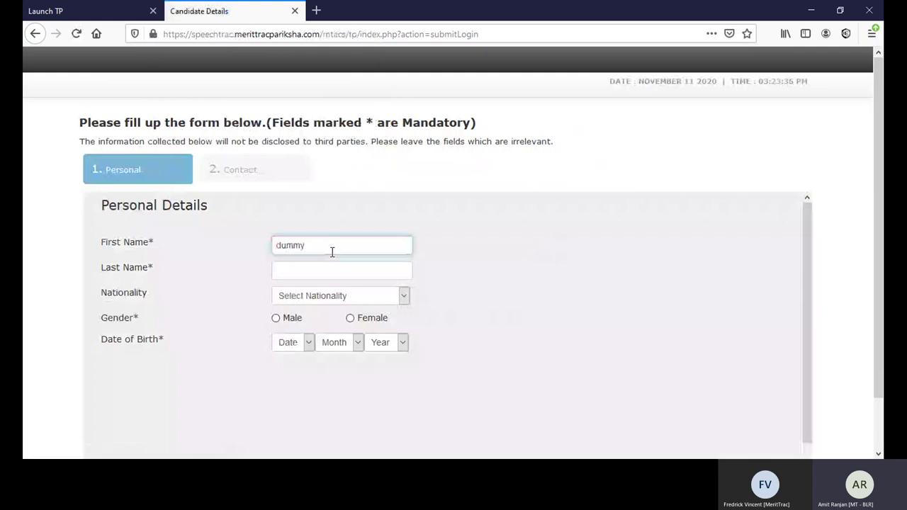
left_click(318, 275)
type("dummy")
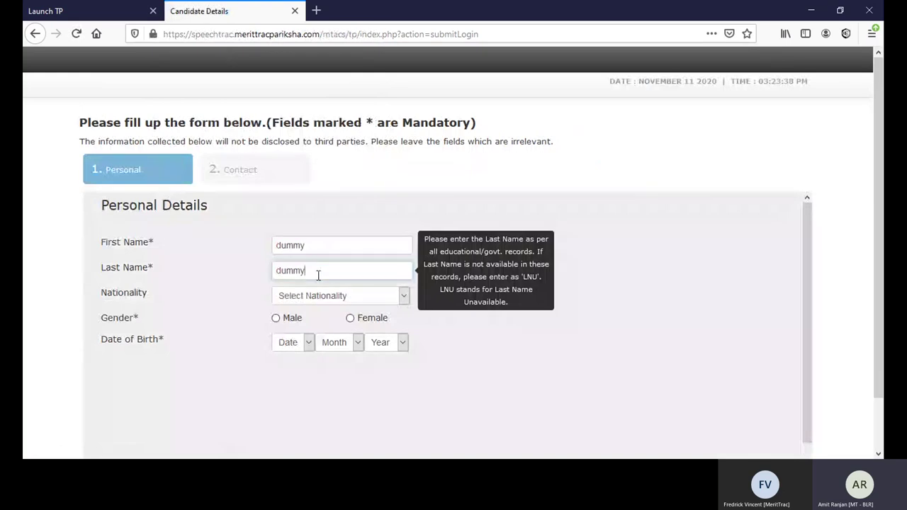
Step: Set the nationality to Malaysian
key("Tab")
key("i")
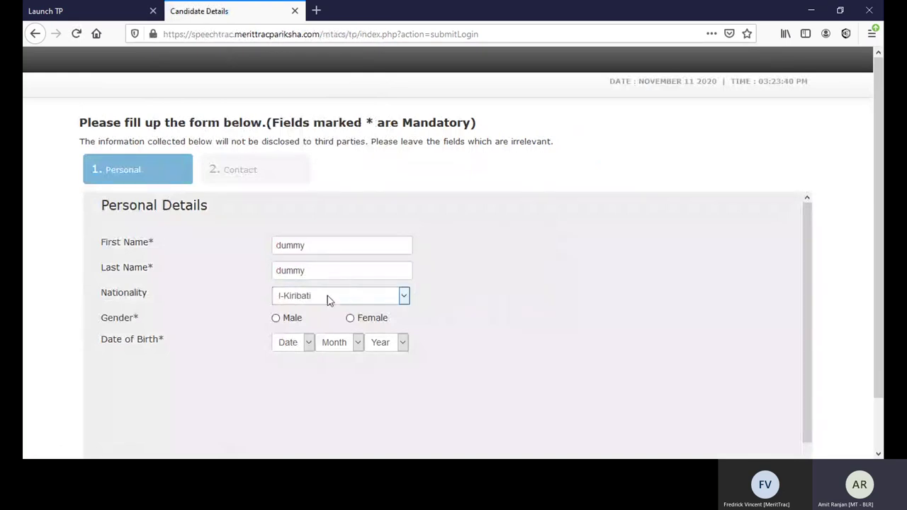
key("n")
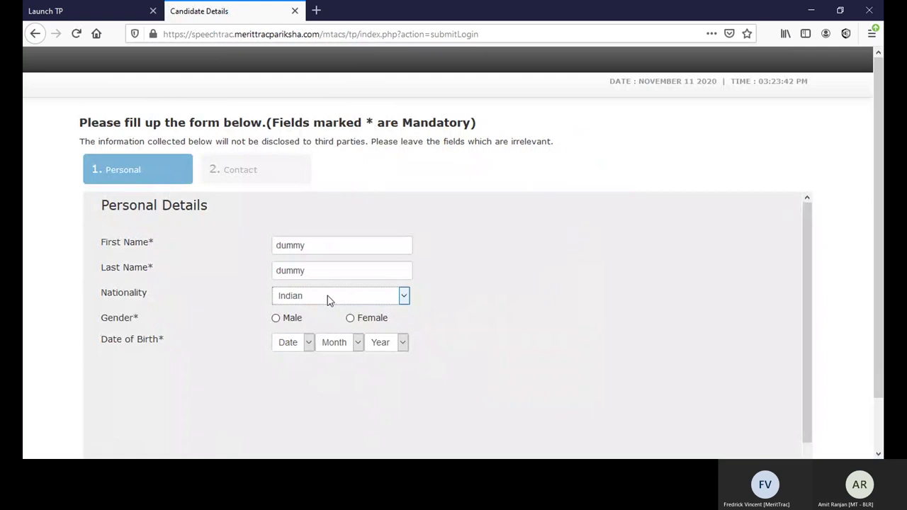
key("i")
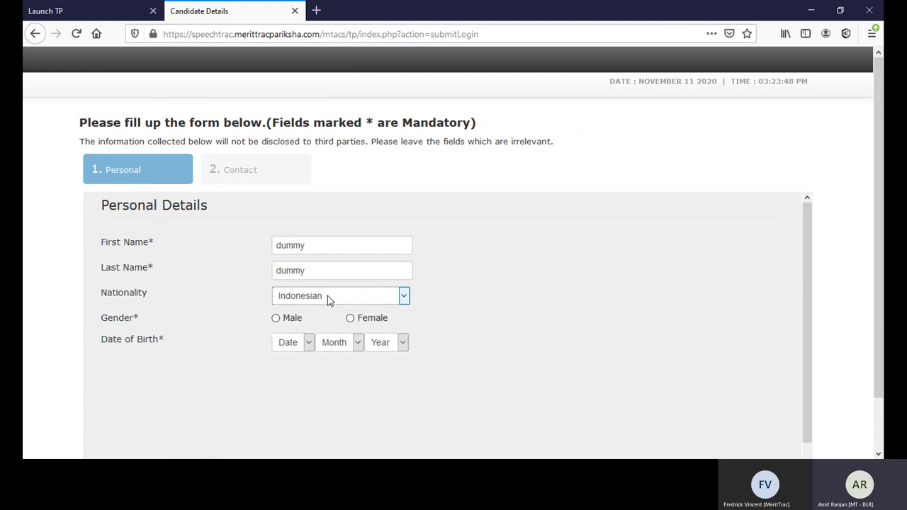
key("m")
key("Down")
key("Down")
key("Down")
left_click(281, 322)
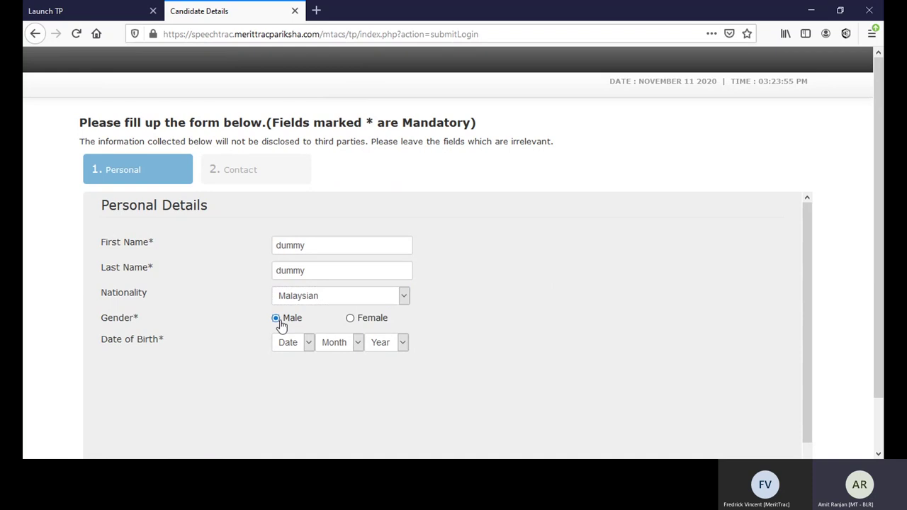
left_click(303, 345)
left_click(300, 289)
left_click(338, 342)
type("aug")
key("Tab")
type("1998")
left_click_drag(807, 320, 806, 429)
scroll(879, 397, "down", 2)
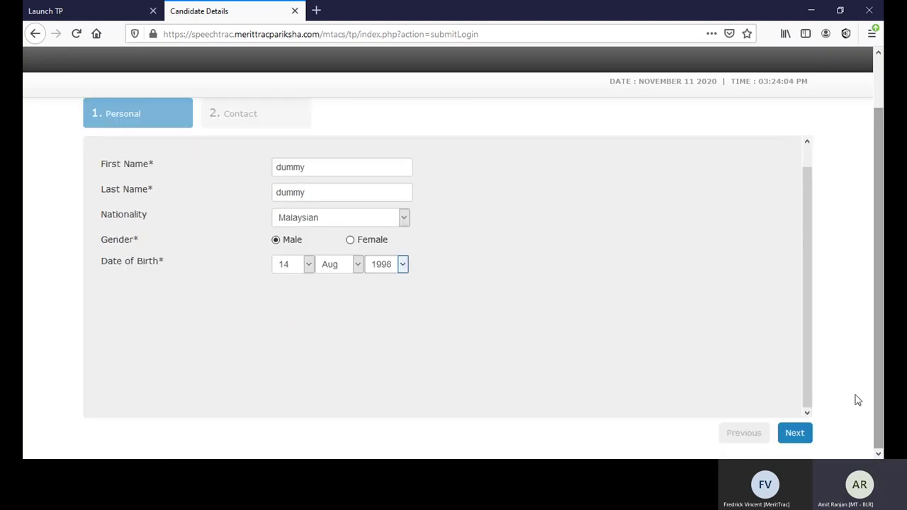
Step: Move to the Contact Details step and fill in the candidate's primary e-mail address
left_click(800, 433)
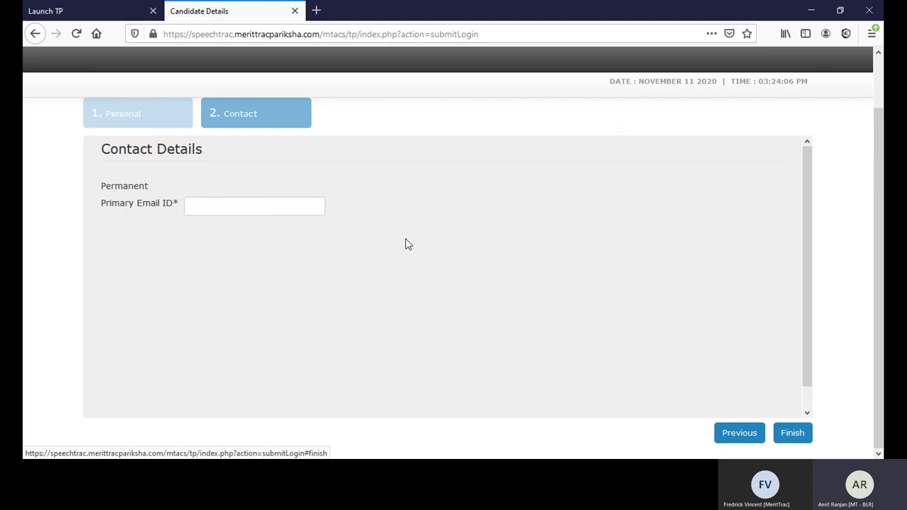
left_click(260, 211)
type("a")
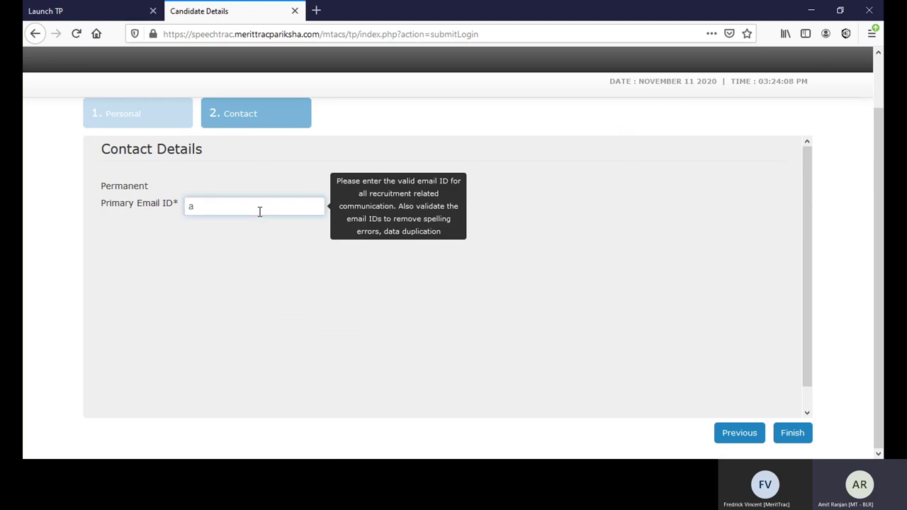
key("BackSpace")
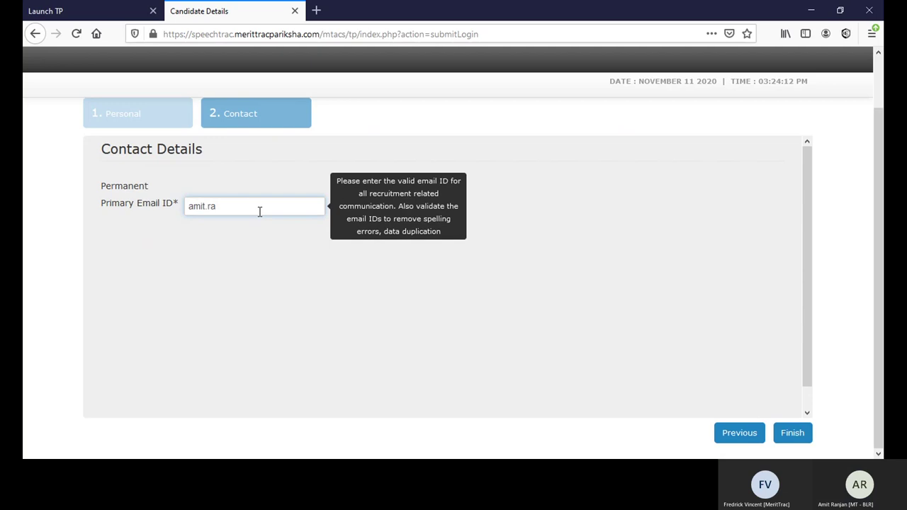
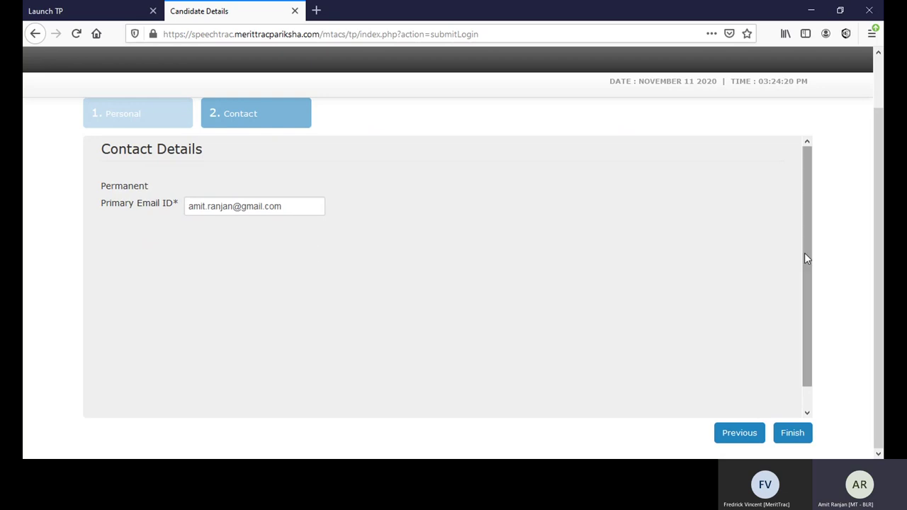
left_click_drag(806, 256, 815, 364)
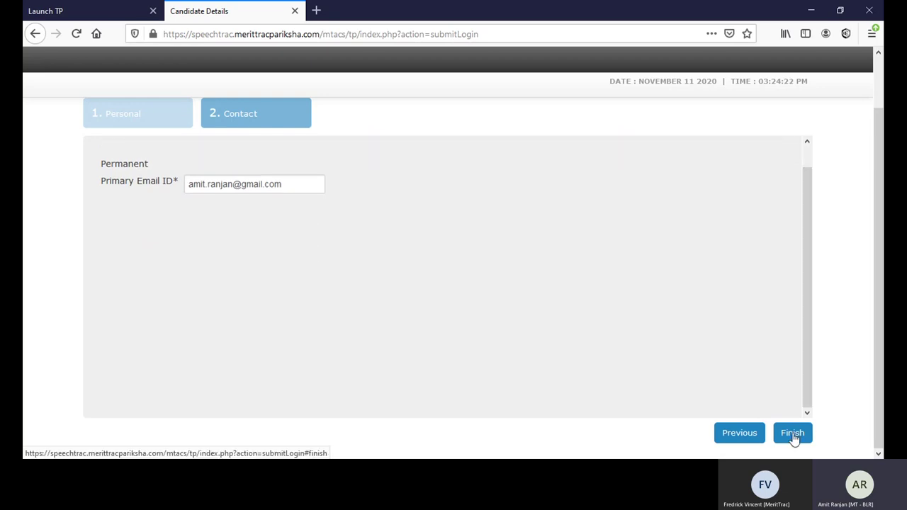
left_click(150, 126)
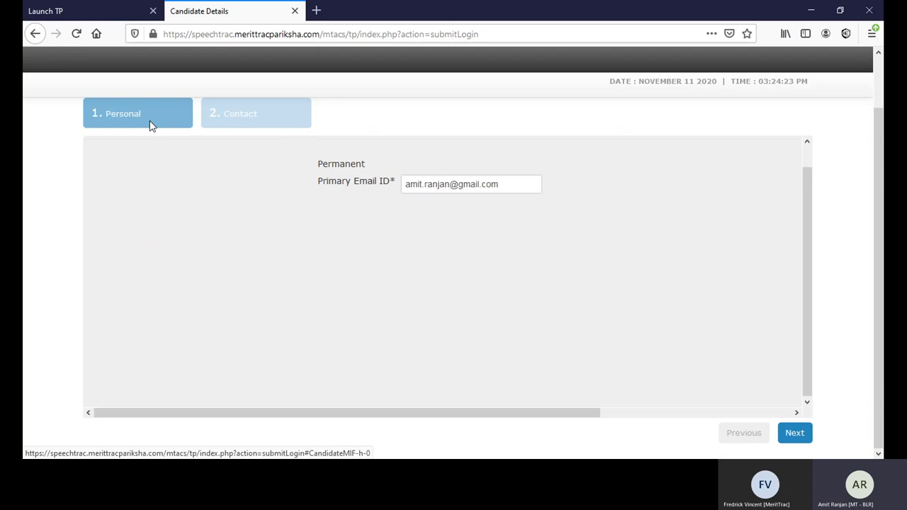
left_click(257, 115)
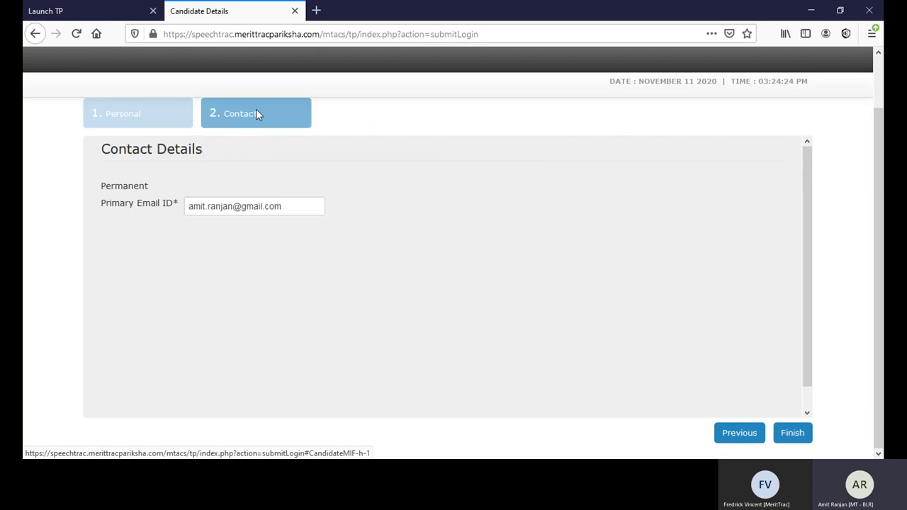
Step: Finish the details form, confirm the name and roll number are correct, and continue
left_click(794, 434)
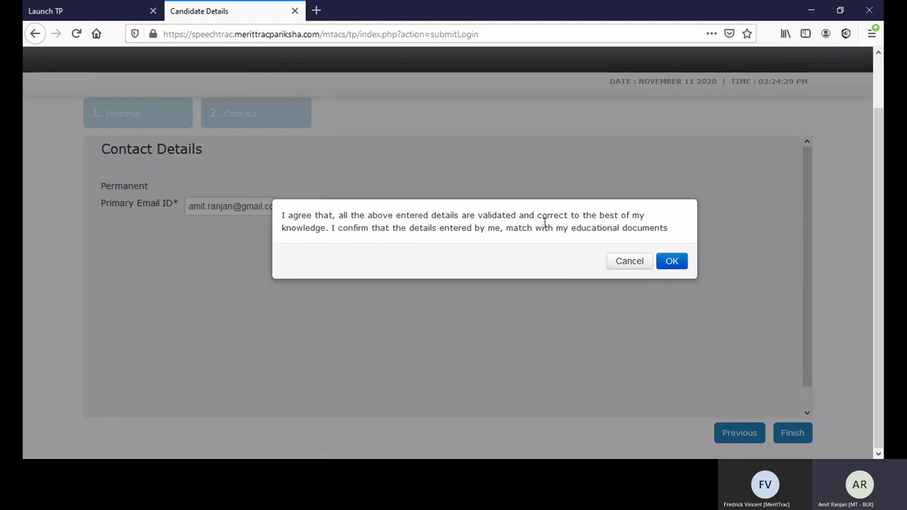
left_click(672, 262)
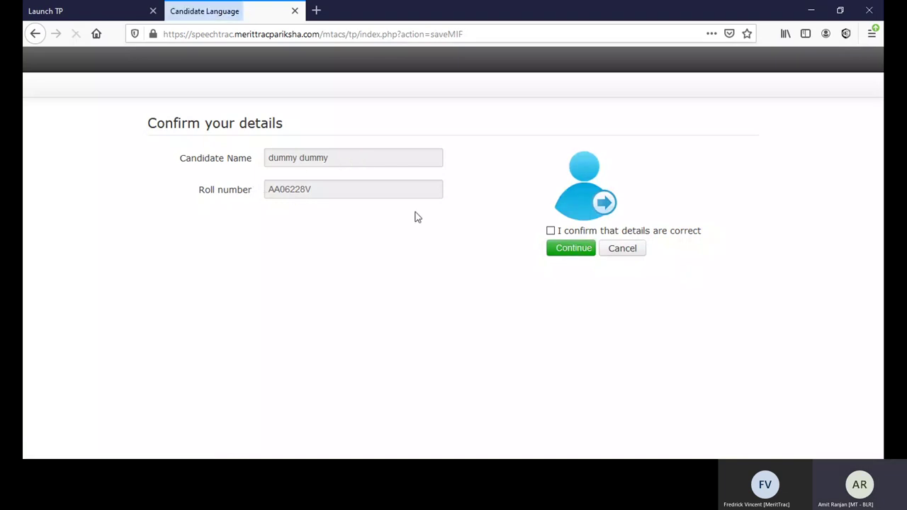
left_click(552, 231)
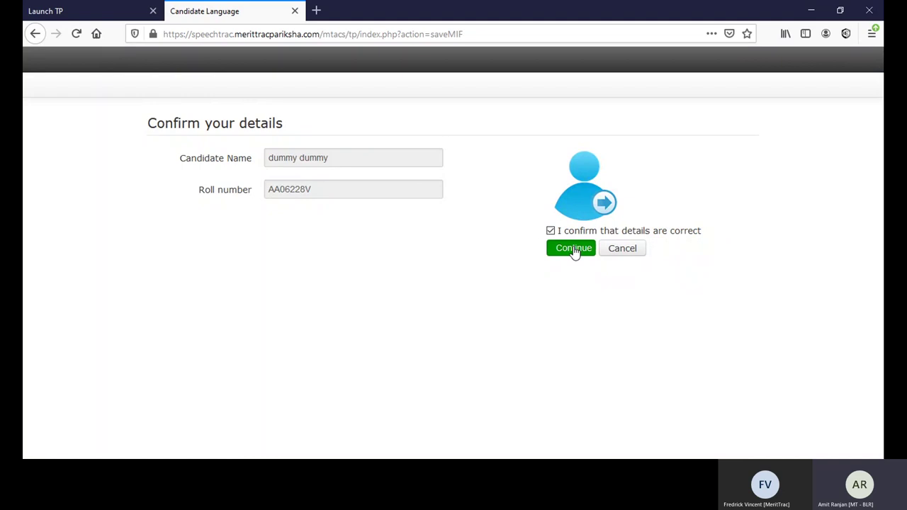
left_click(574, 251)
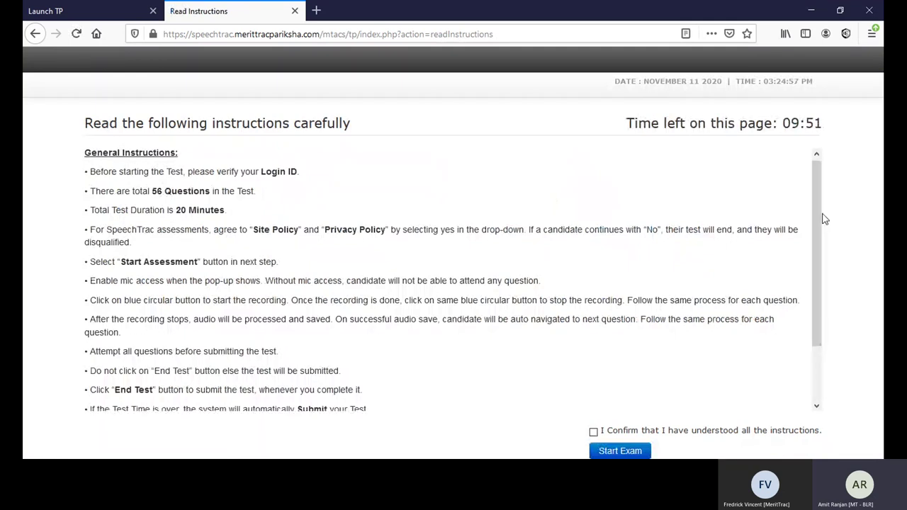
Step: Scroll through the instructions, confirm they are understood, and start the exam
left_click_drag(814, 217, 643, 420)
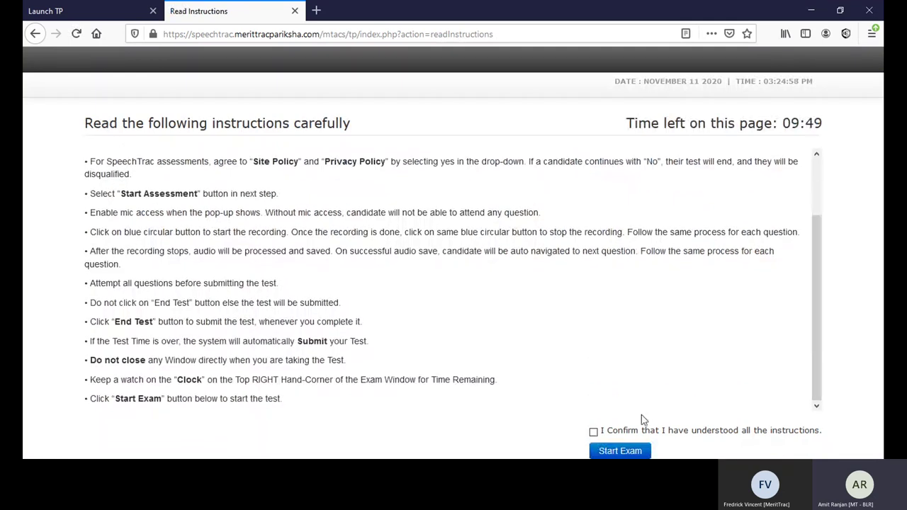
left_click(593, 431)
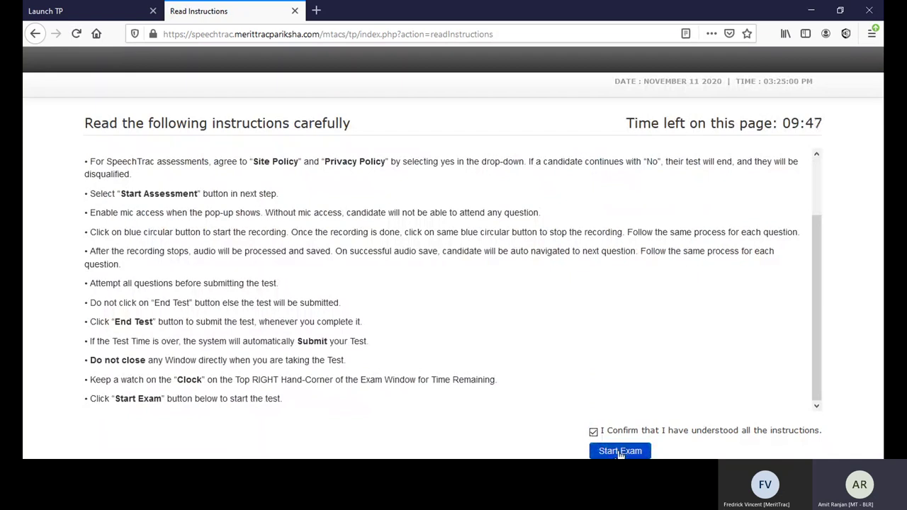
left_click(620, 451)
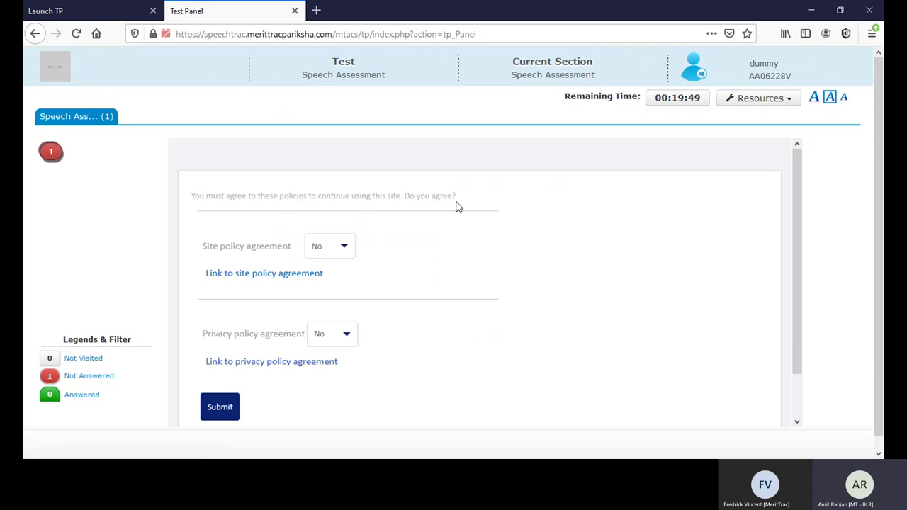
Step: Set both Site policy and Privacy policy agreements to Yes, submit, and start the assessment
left_click(344, 248)
left_click(324, 279)
left_click(335, 333)
left_click(322, 374)
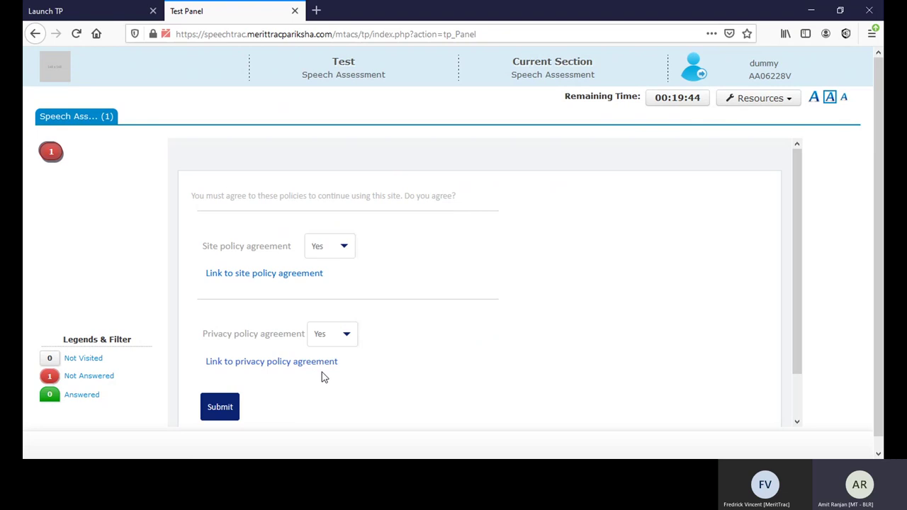
left_click(221, 407)
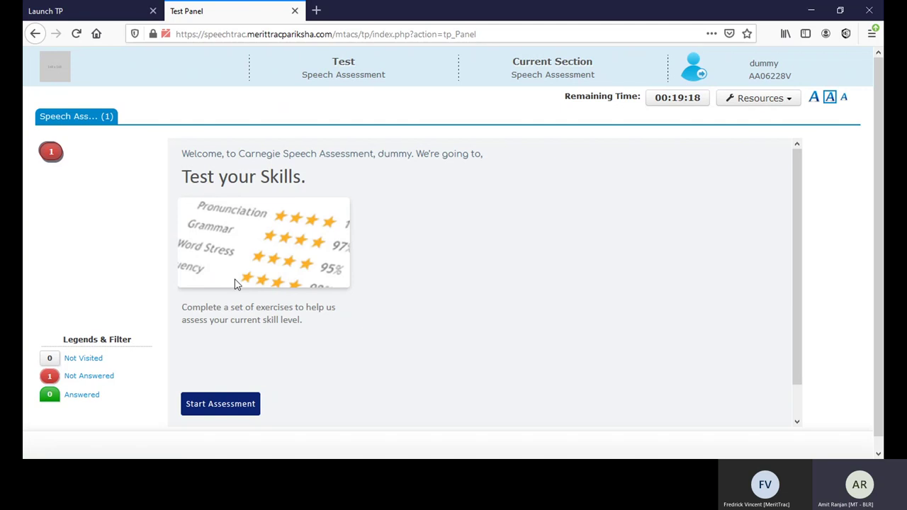
left_click(221, 405)
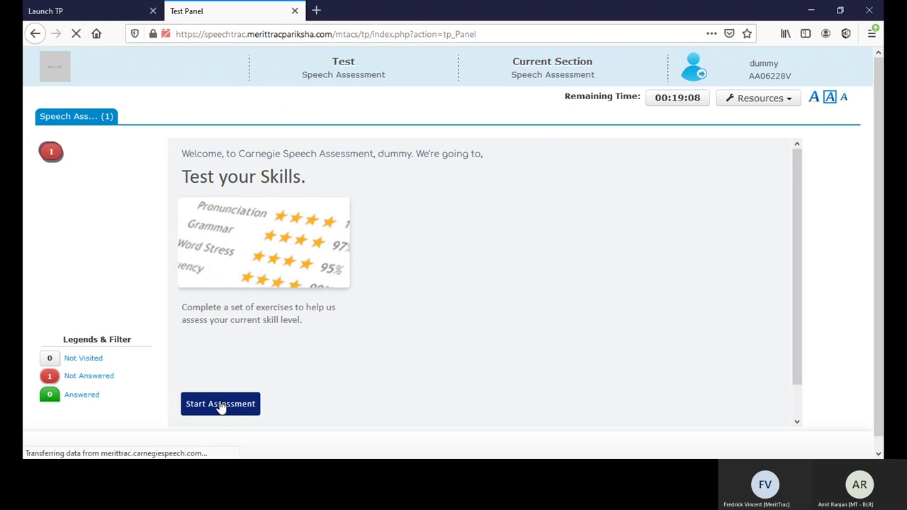
Step: Open the first question and allow the test to use the microphone
left_click(221, 404)
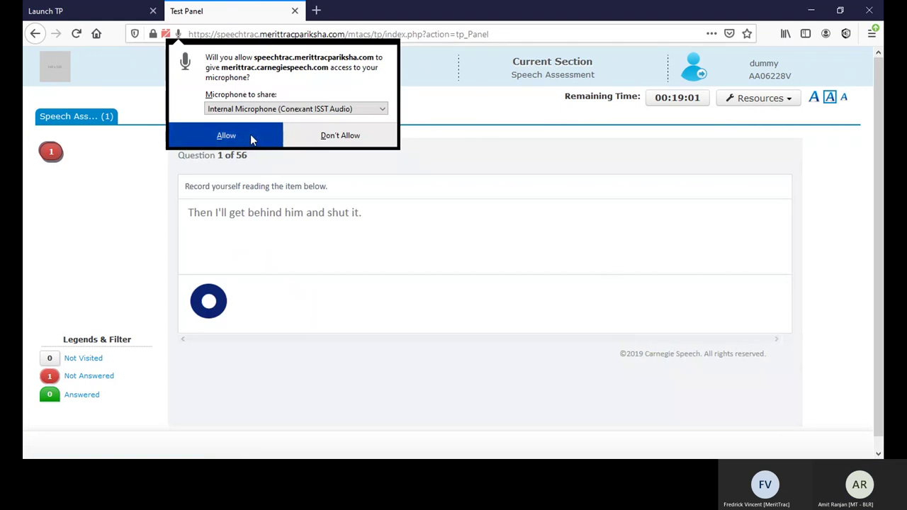
left_click(250, 134)
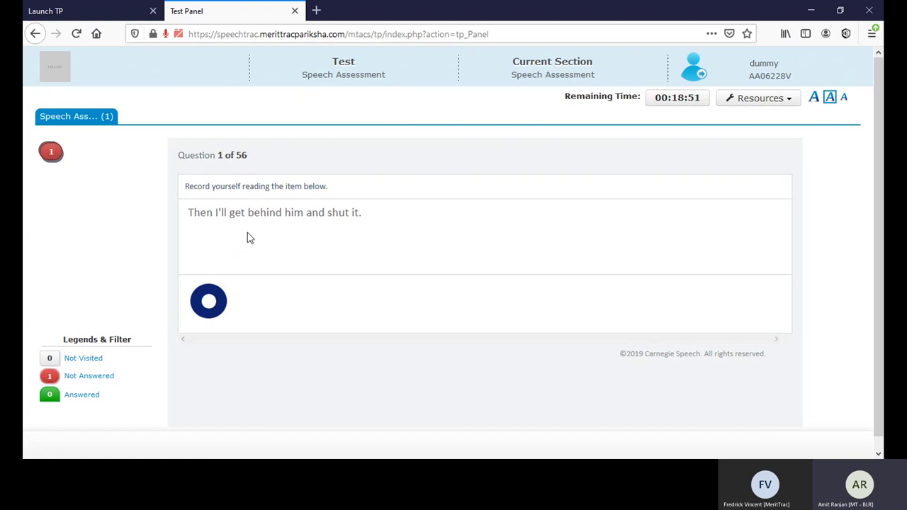
left_click_drag(186, 191, 330, 192)
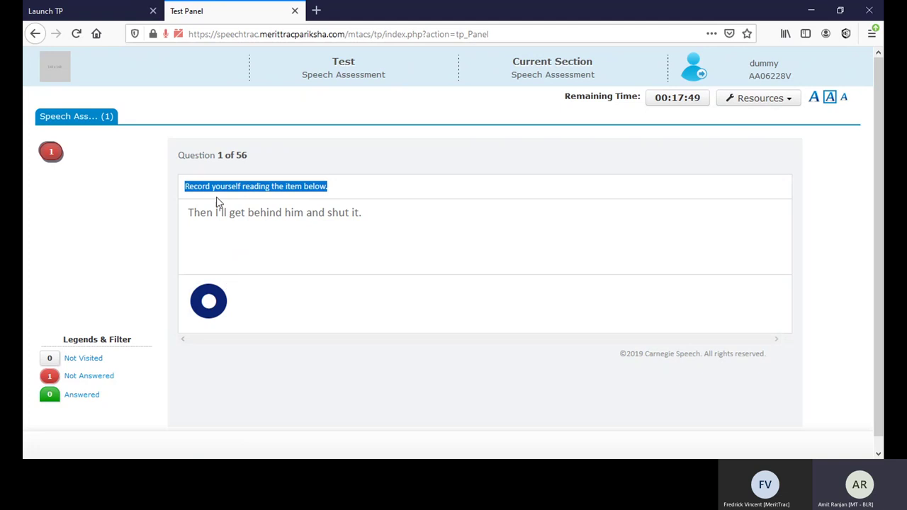
Step: Record a reading of "Then I'll get behind him and shut it." and stop to submit it
left_click(183, 193)
left_click_drag(183, 193, 345, 192)
left_click(345, 192)
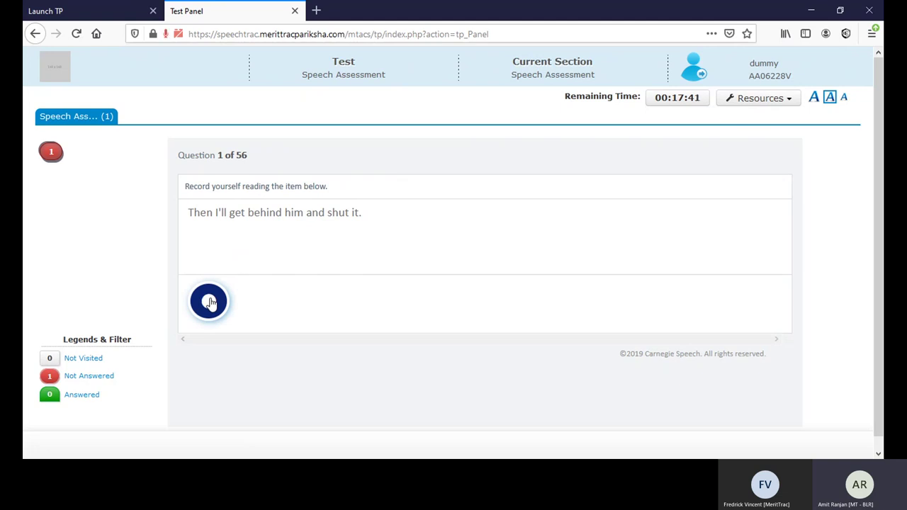
left_click(209, 301)
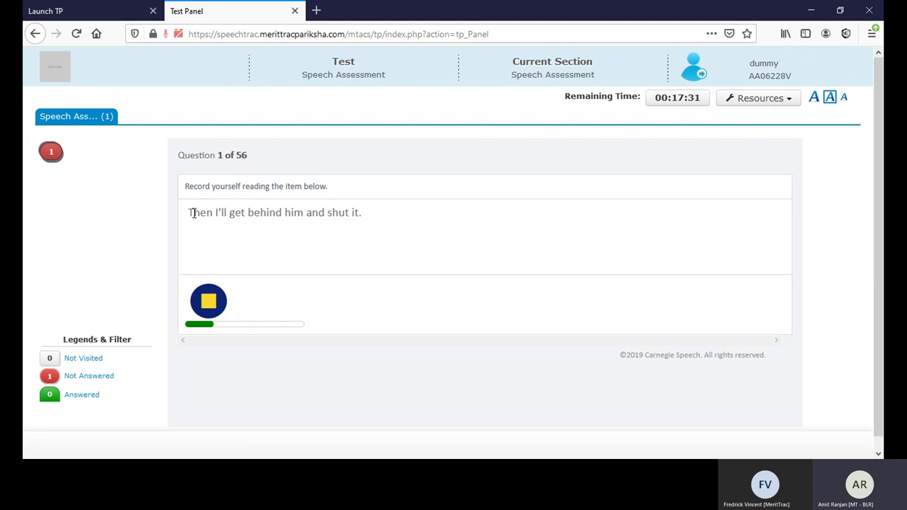
left_click_drag(194, 213, 242, 213)
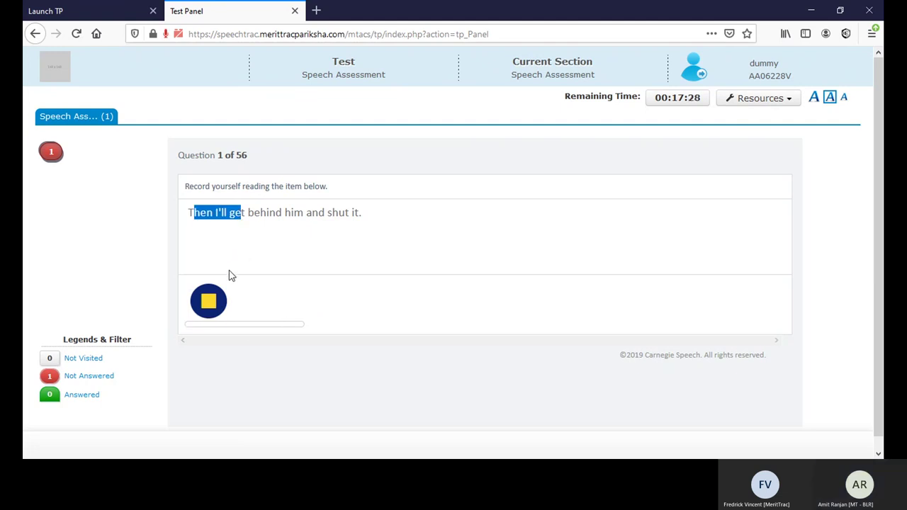
left_click(210, 303)
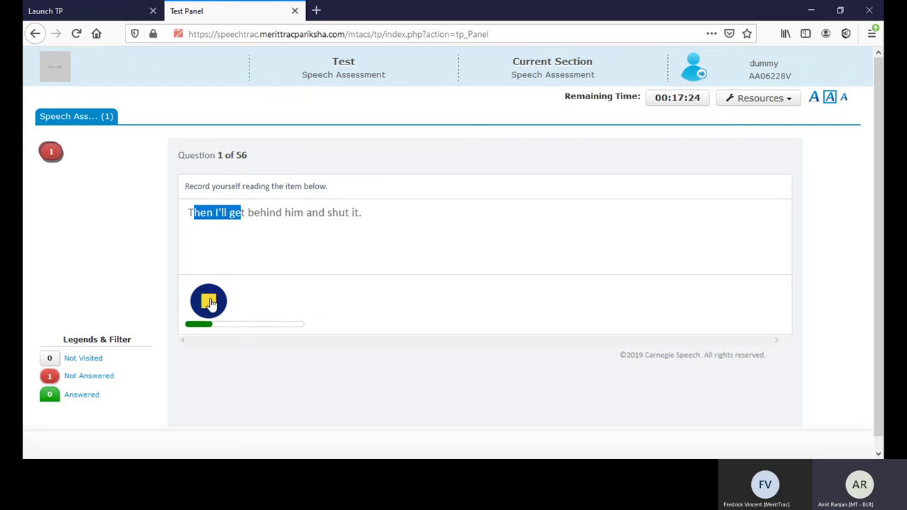
left_click(210, 303)
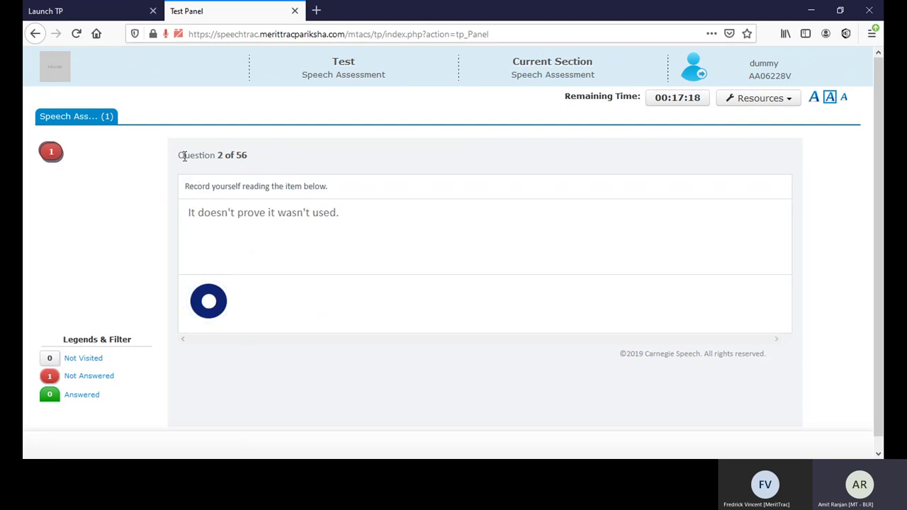
left_click_drag(184, 156, 251, 171)
left_click(251, 170)
left_click(118, 16)
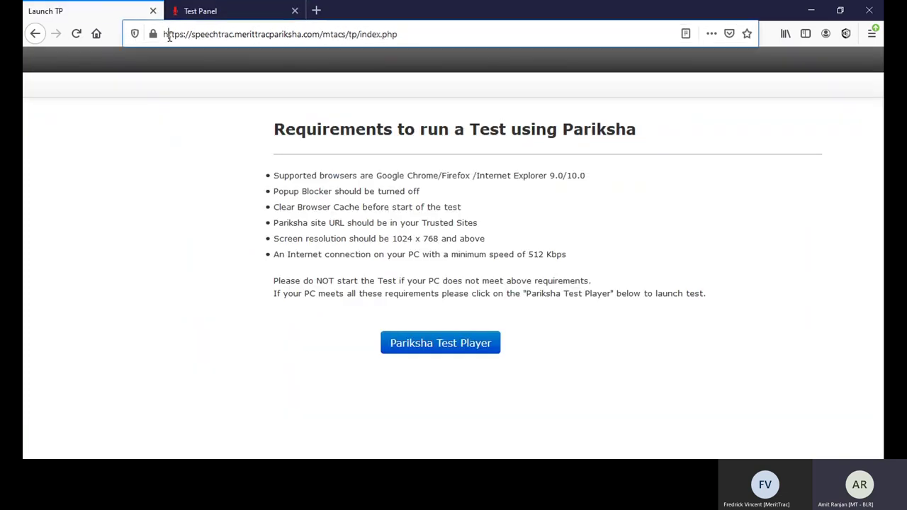
left_click(232, 34)
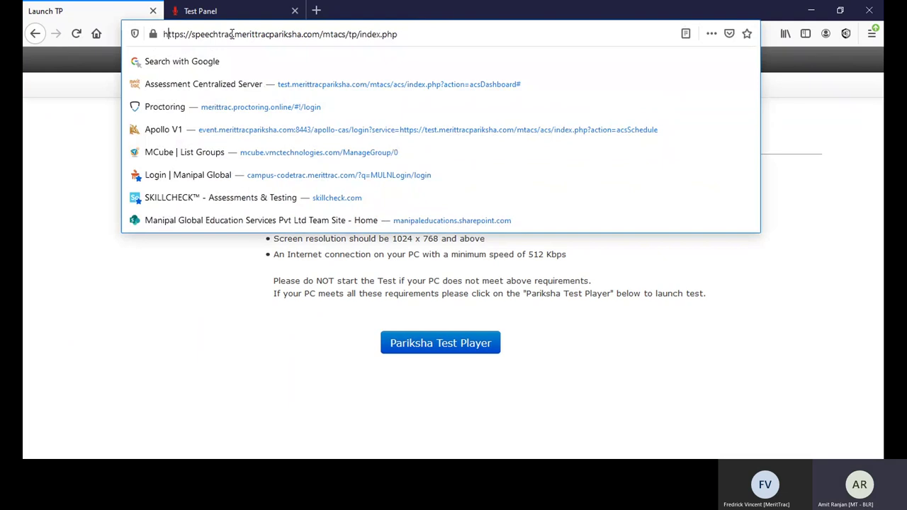
left_click_drag(231, 34, 261, 10)
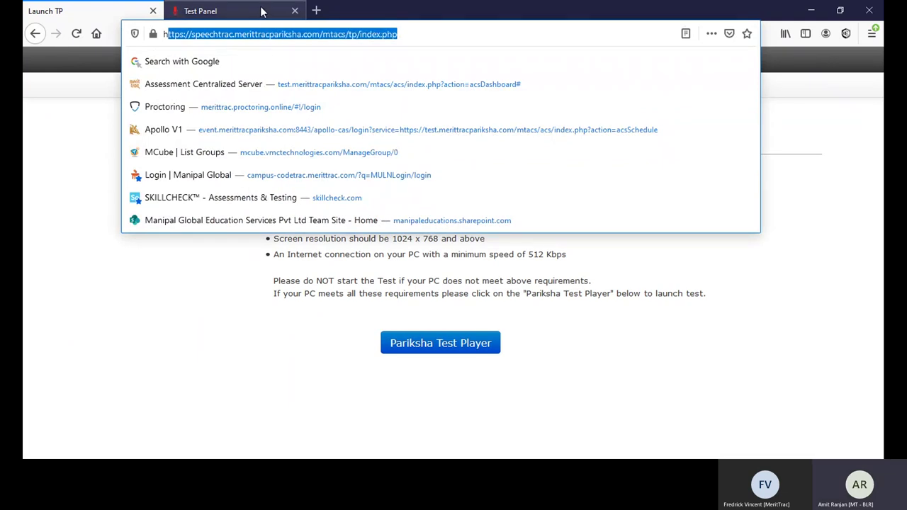
left_click(261, 11)
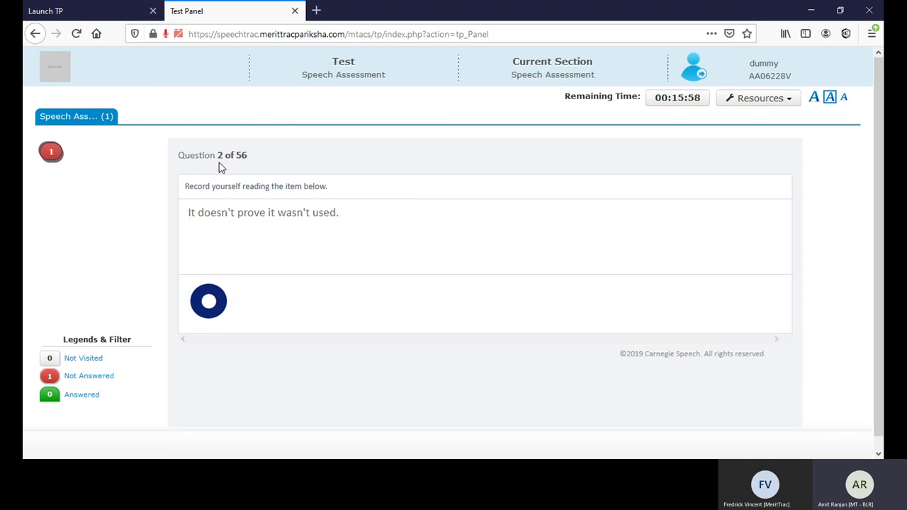
left_click_drag(199, 155, 273, 163)
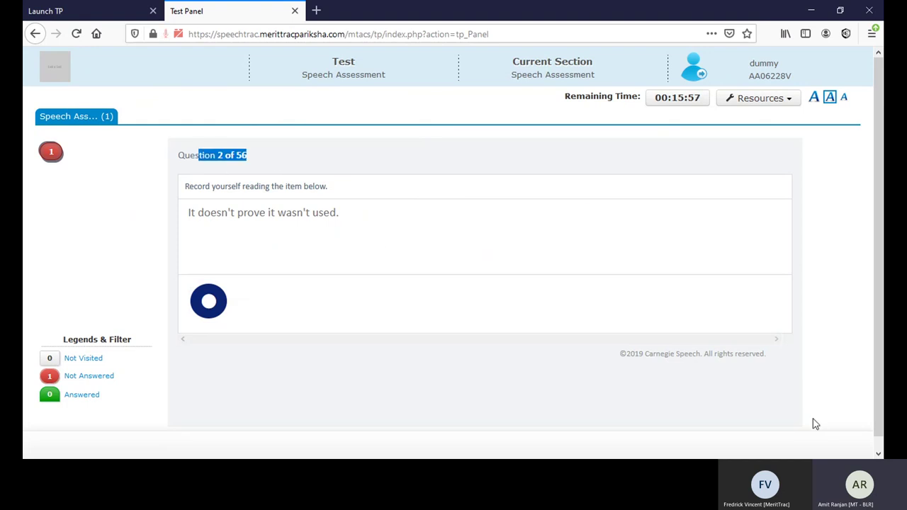